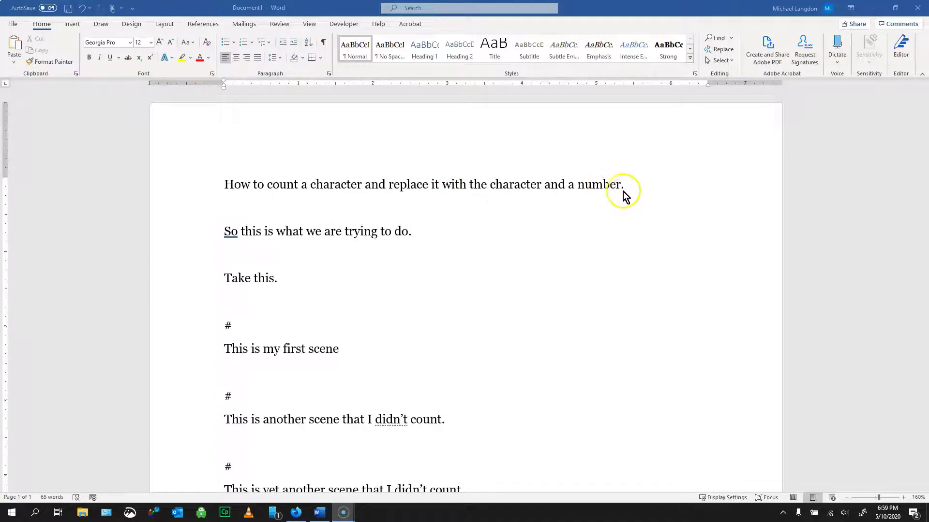
- Number the four scene markers by hand as #1, #2, #3 and #4
{"action": "scroll", "coordinate": [459, 260], "scroll_direction": "down", "scroll_amount": 3}
{"action": "scroll", "coordinate": [445, 256], "scroll_direction": "up", "scroll_amount": 2}
{"action": "scroll", "coordinate": [401, 249], "scroll_direction": "down", "scroll_amount": 3}
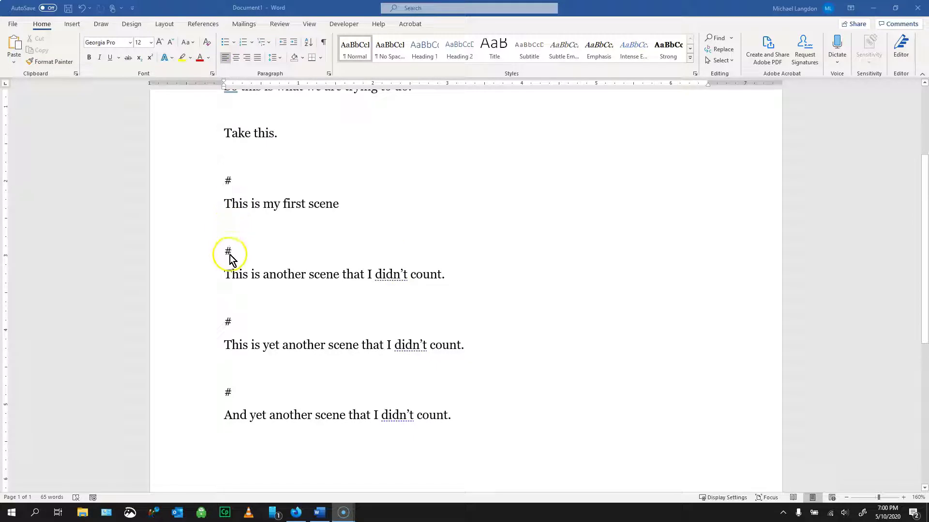
{"action": "left_click", "coordinate": [231, 180]}
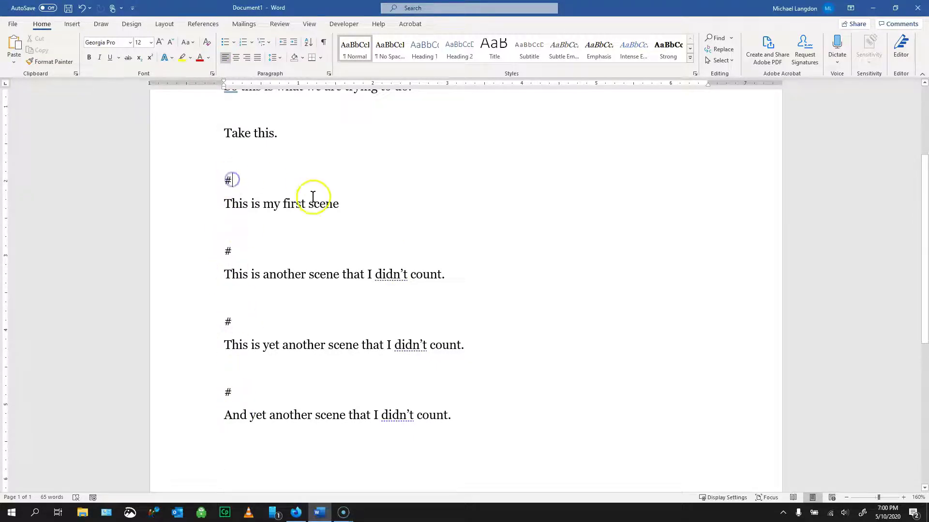
{"action": "type", "text": "1"}
{"action": "left_click", "coordinate": [238, 246]}
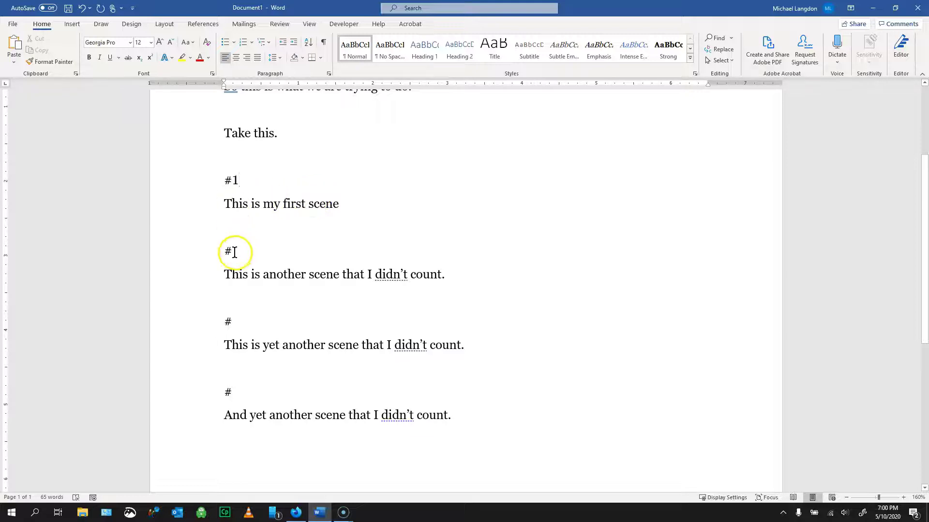
{"action": "type", "text": "2"}
{"action": "left_click", "coordinate": [234, 323]}
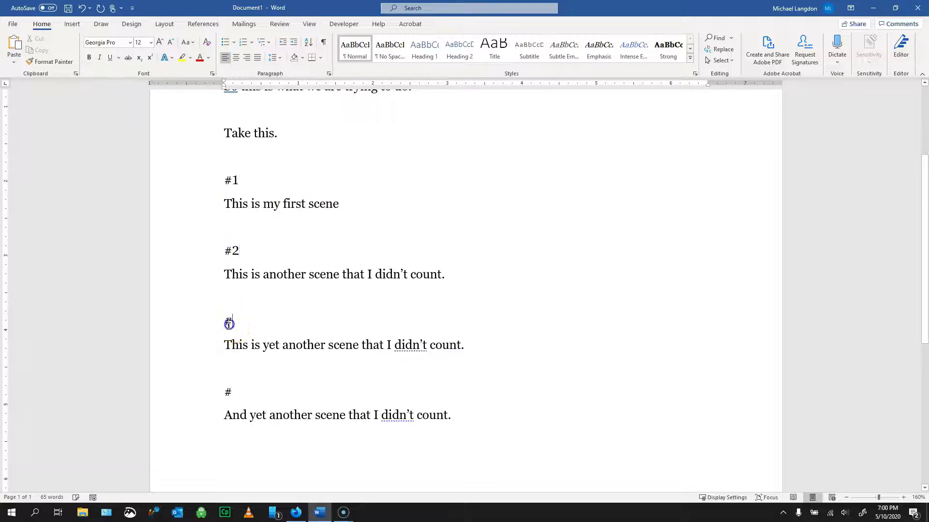
{"action": "type", "text": "3"}
{"action": "left_click", "coordinate": [235, 393]}
{"action": "type", "text": "4"}
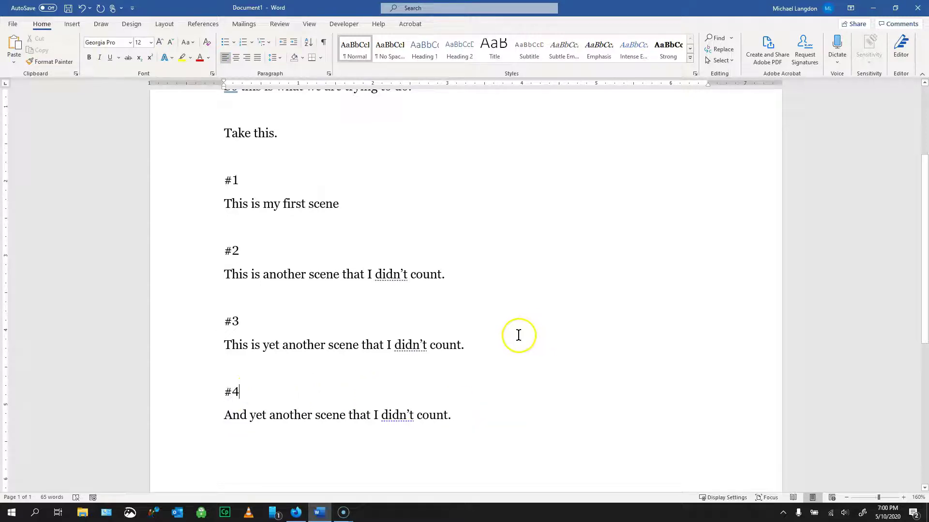
- Remove the typed numbers so all four markers read plain # again
{"action": "key", "text": "BackSpace"}
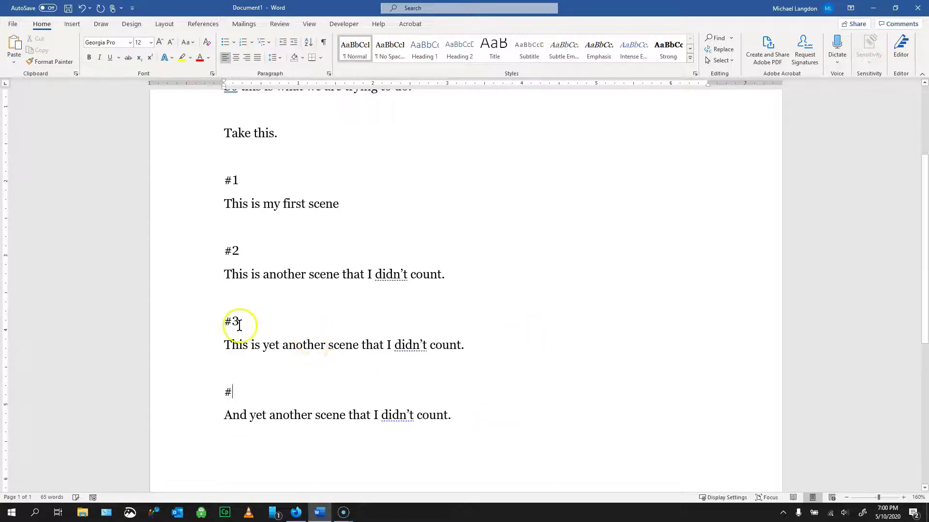
{"action": "left_click", "coordinate": [234, 321]}
{"action": "key", "text": "BackSpace"}
{"action": "left_click", "coordinate": [240, 251]}
{"action": "key", "text": "BackSpace"}
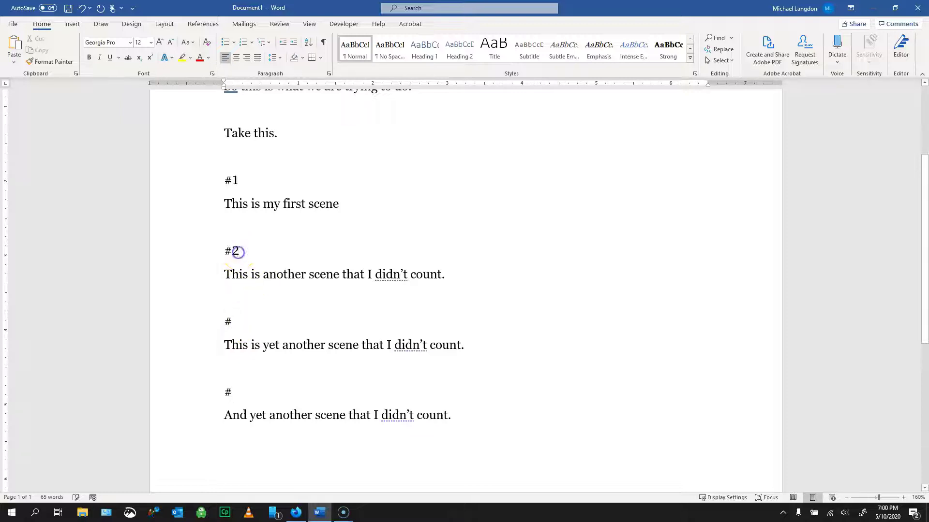
{"action": "left_click", "coordinate": [239, 181]}
{"action": "key", "text": "BackSpace"}
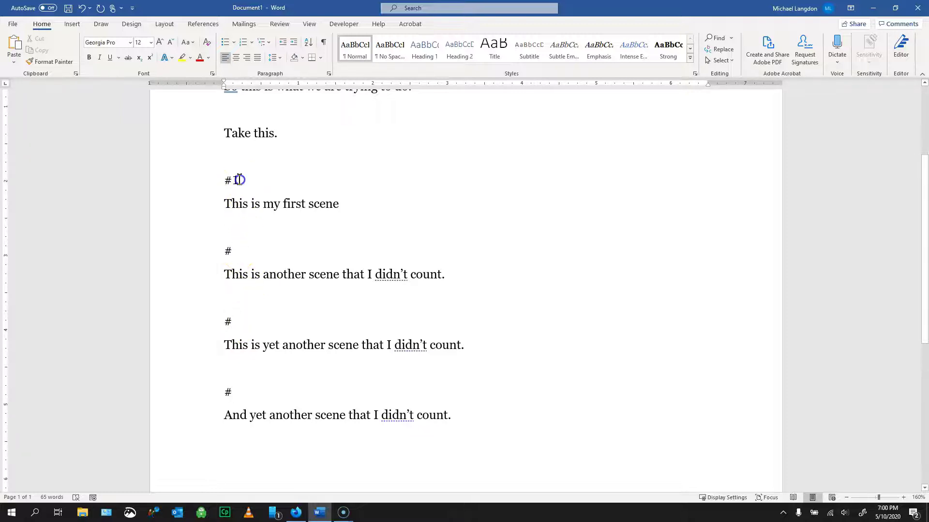
- Type '# SEQ \a' on the empty line below the last scene
{"action": "left_click", "coordinate": [326, 210]}
{"action": "scroll", "coordinate": [429, 276], "scroll_direction": "down", "scroll_amount": 1}
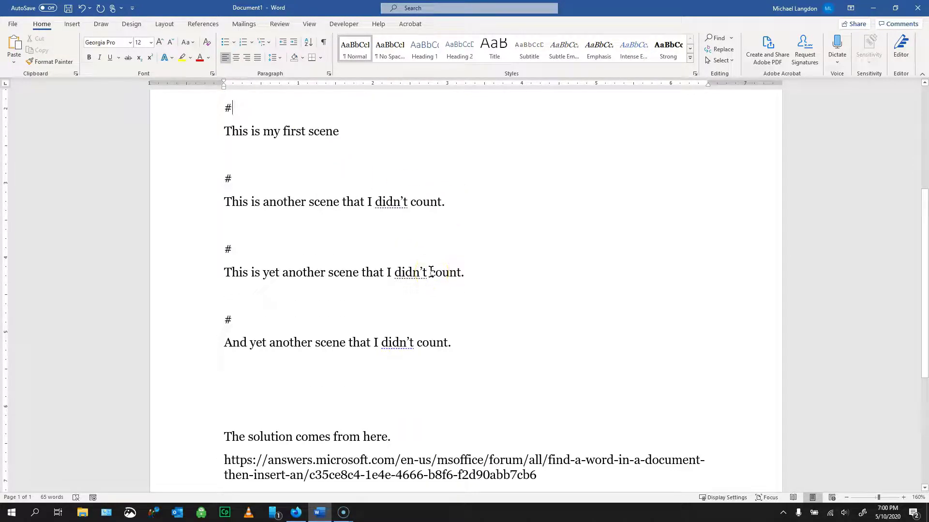
{"action": "scroll", "coordinate": [438, 285], "scroll_direction": "down", "scroll_amount": 1}
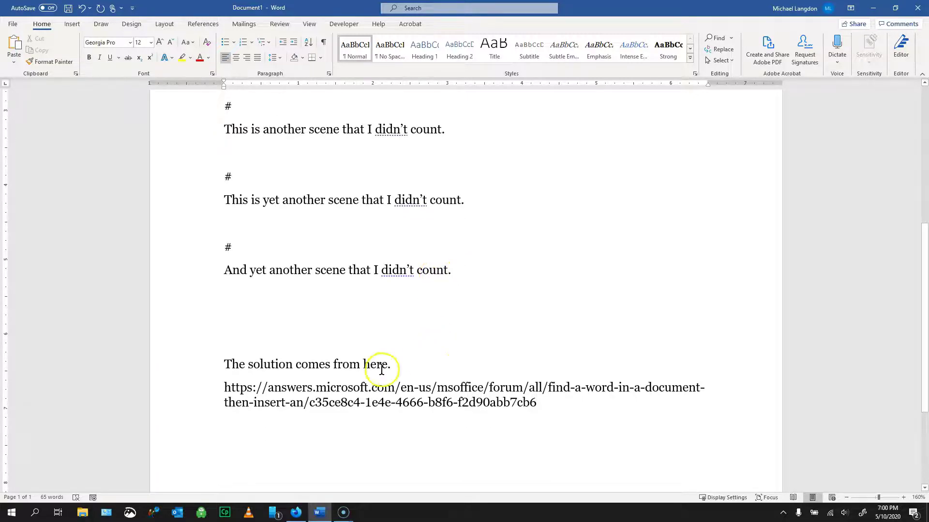
{"action": "left_click_drag", "start_coordinate": [225, 387], "coordinate": [556, 406]}
{"action": "left_click", "coordinate": [556, 407]}
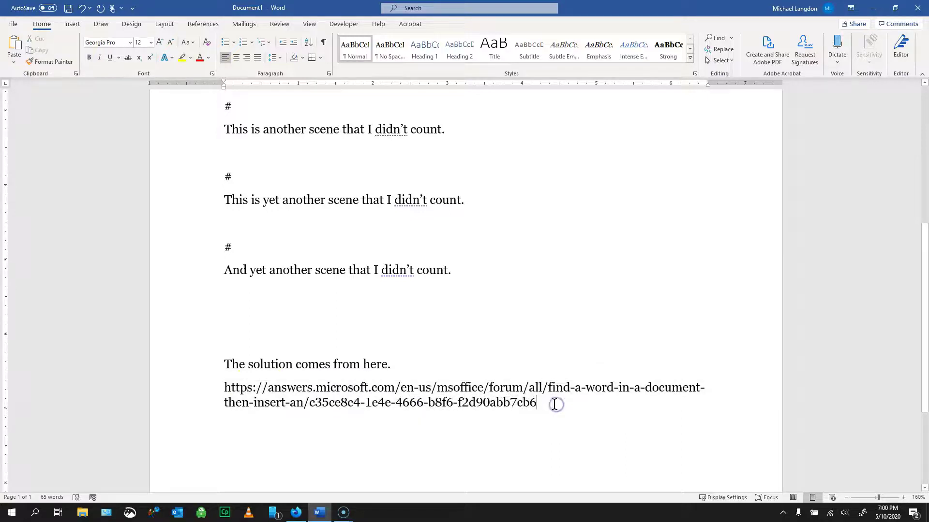
{"action": "left_click", "coordinate": [349, 310]}
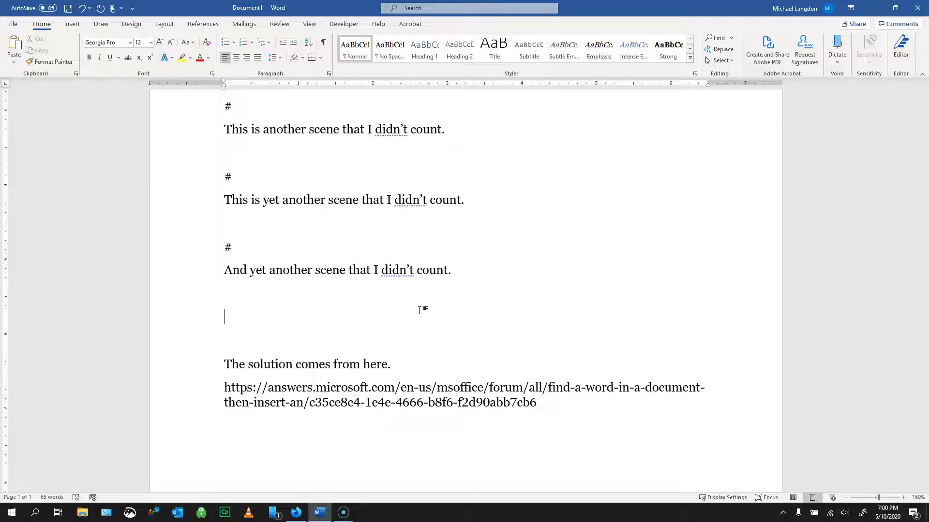
{"action": "type", "text": "# SEQ "}
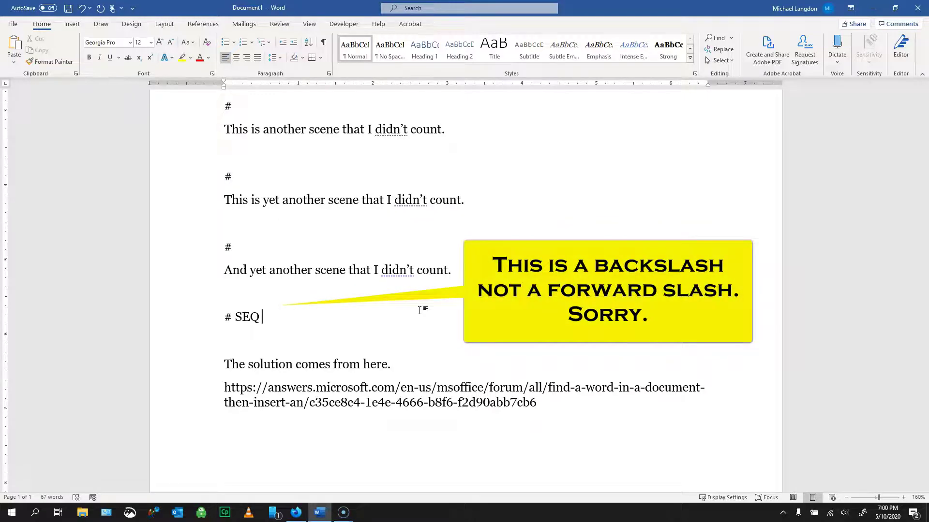
{"action": "type", "text": "\\a"}
- Wrap 'SEQ \a' in field braces with Ctrl+F9 and update it so it shows '# 1'
{"action": "left_click", "coordinate": [235, 317]}
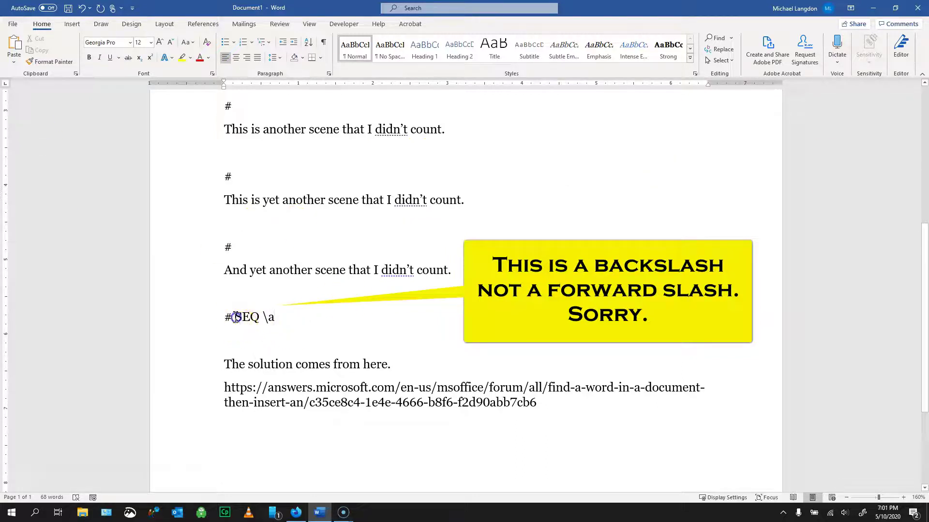
{"action": "left_click_drag", "start_coordinate": [235, 316], "coordinate": [275, 318]}
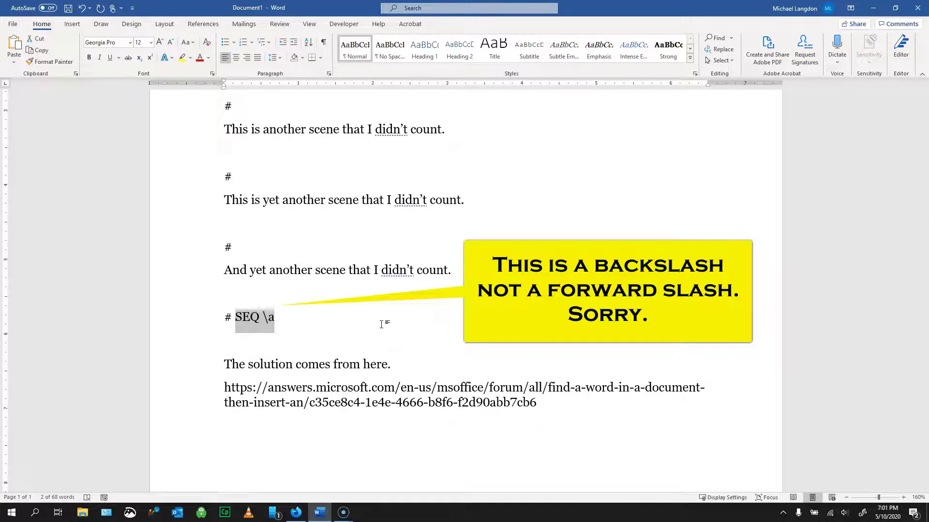
{"action": "key", "text": "ctrl+F9"}
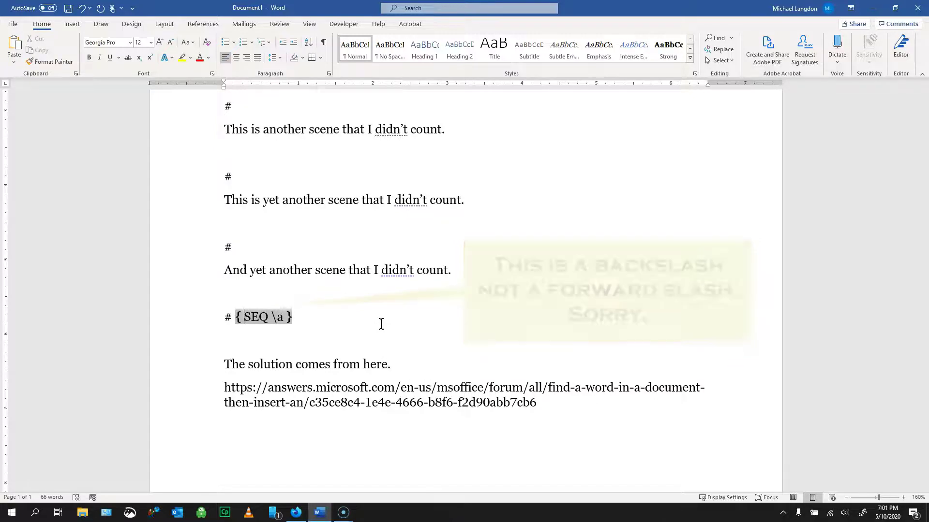
{"action": "key", "text": "F9"}
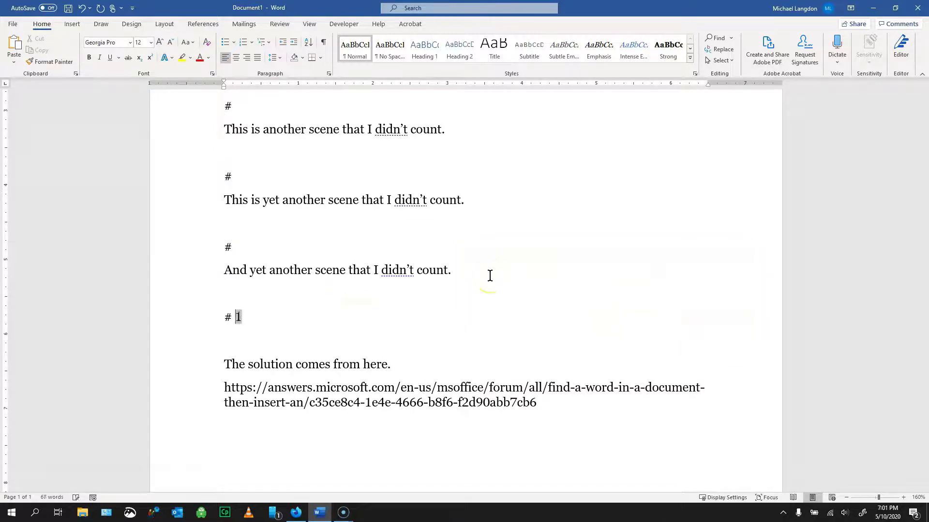
- Open Find and Replace, then take the '#1' field line out of the document
{"action": "left_click", "coordinate": [721, 50]}
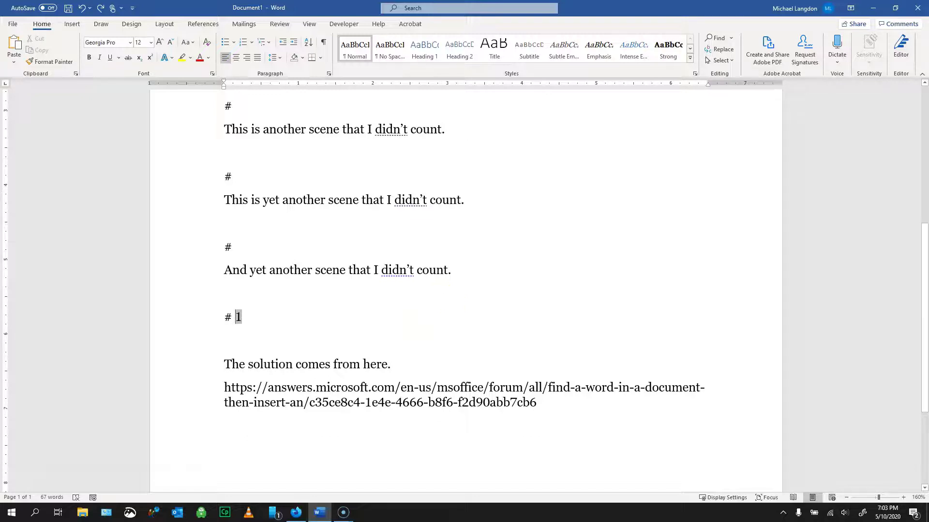
{"action": "key", "text": "BackSpace"}
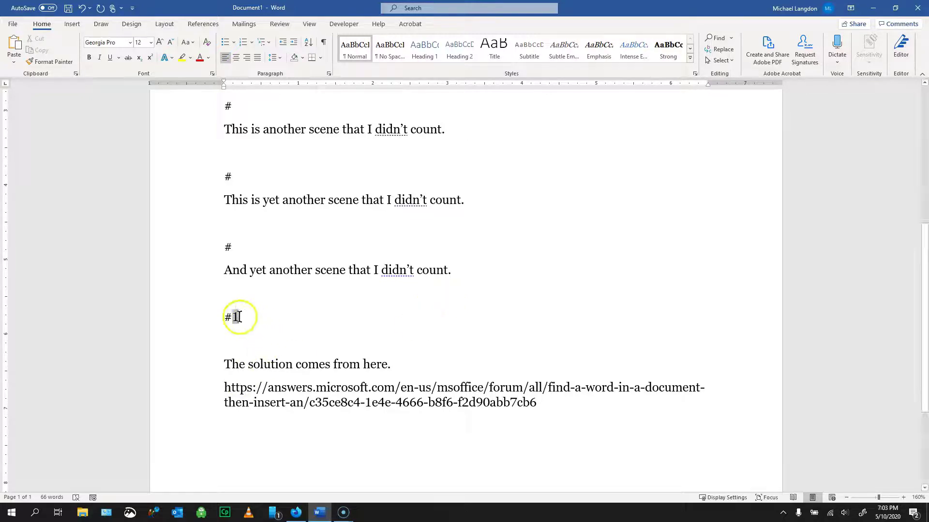
{"action": "left_click_drag", "start_coordinate": [236, 316], "coordinate": [222, 316]}
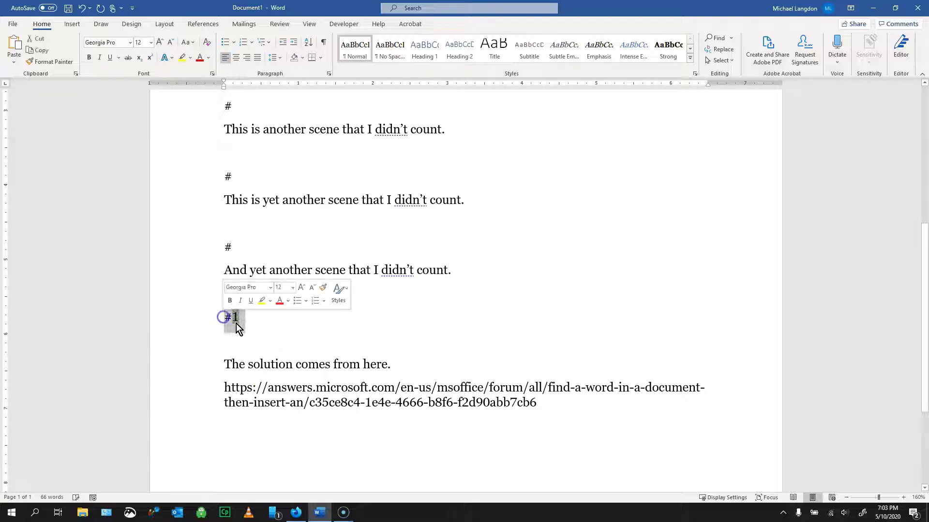
{"action": "key", "text": "BackSpace"}
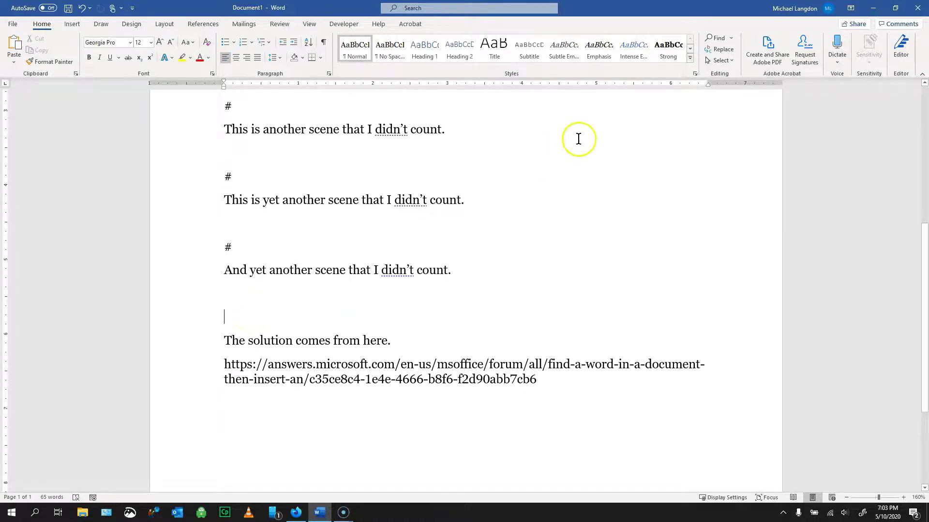
- Replace all four # markers with the copied SEQ field and confirm the 4 replacements
{"action": "left_click", "coordinate": [721, 50]}
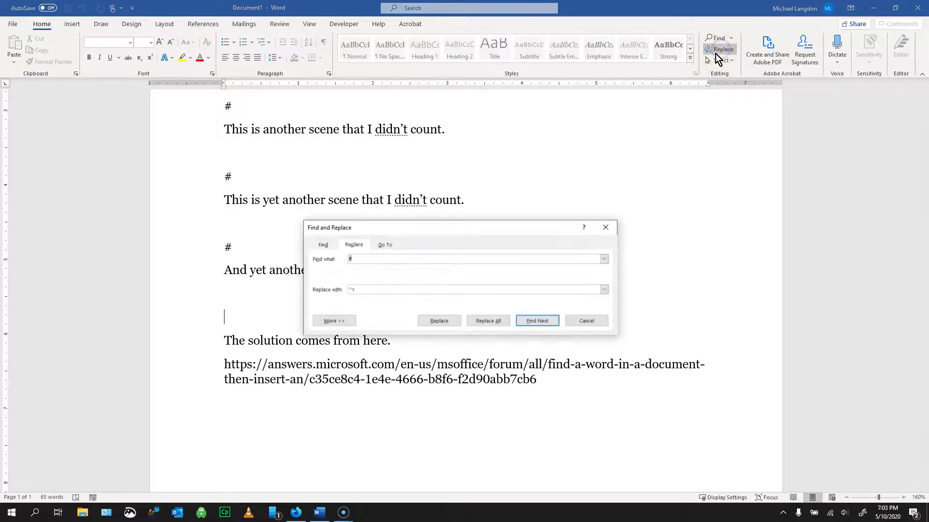
{"action": "left_click", "coordinate": [363, 261]}
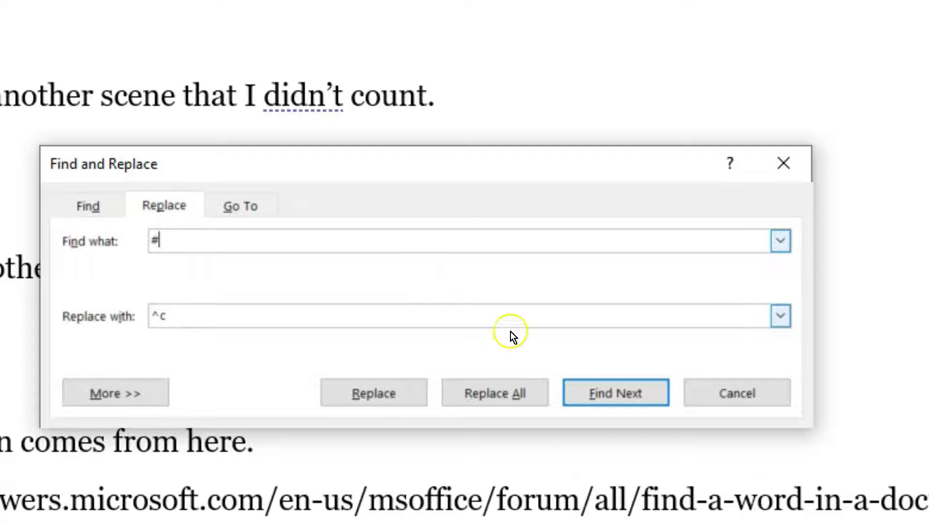
{"action": "left_click", "coordinate": [507, 393]}
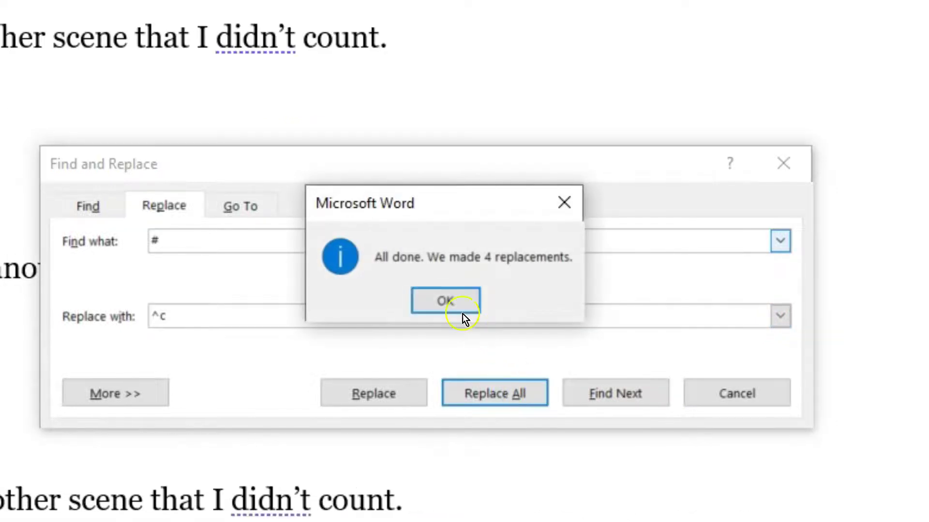
{"action": "left_click", "coordinate": [445, 300]}
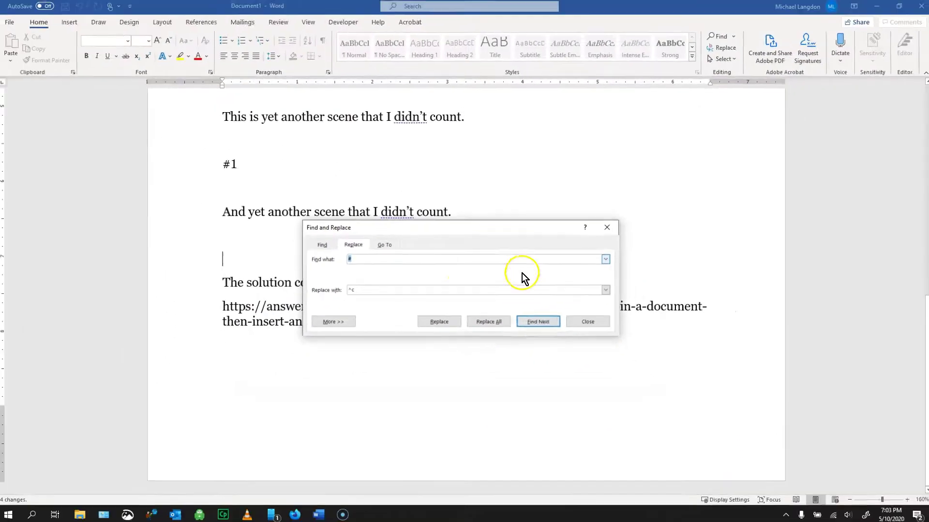
- Close Find and Replace, then select all and update fields so markers read #1 to #4
{"action": "left_click", "coordinate": [570, 322]}
{"action": "scroll", "coordinate": [457, 290], "scroll_direction": "up", "scroll_amount": 4}
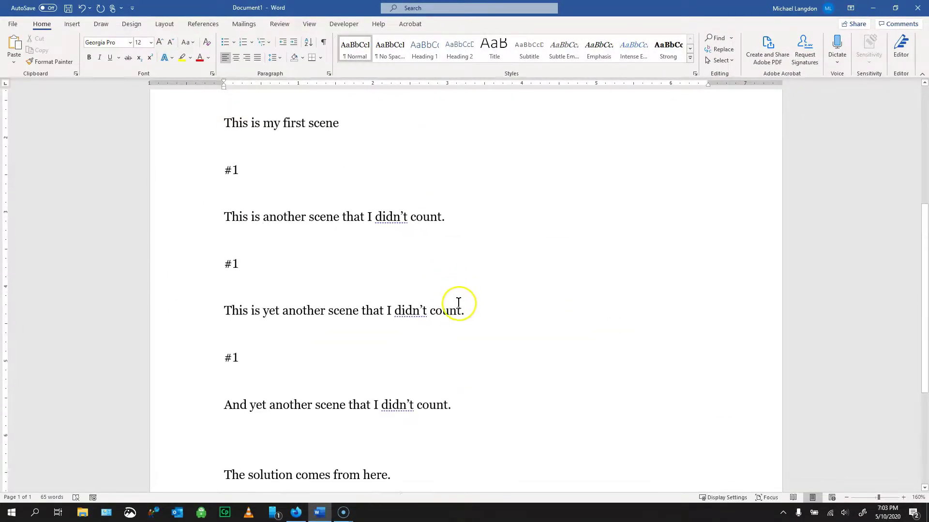
{"action": "scroll", "coordinate": [460, 300], "scroll_direction": "up", "scroll_amount": 3}
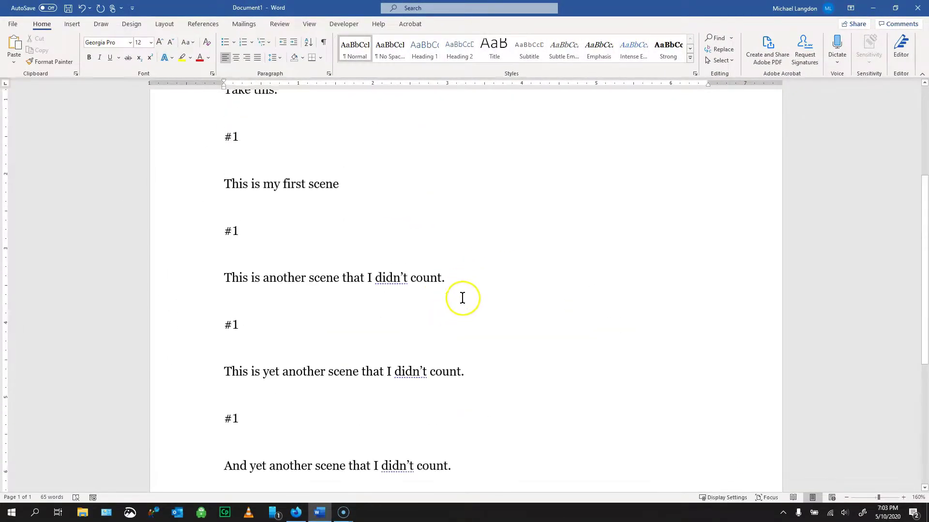
{"action": "scroll", "coordinate": [463, 296], "scroll_direction": "down", "scroll_amount": 2}
{"action": "scroll", "coordinate": [465, 296], "scroll_direction": "down", "scroll_amount": 1}
{"action": "key", "text": "ctrl+a"}
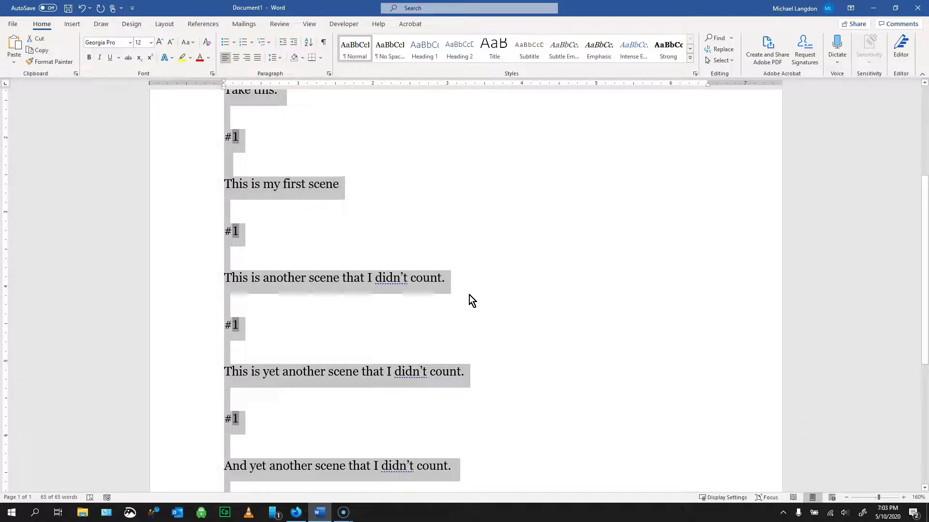
{"action": "key", "text": "F9"}
{"action": "left_click", "coordinate": [470, 296]}
{"action": "scroll", "coordinate": [508, 357], "scroll_direction": "up", "scroll_amount": 2}
{"action": "scroll", "coordinate": [511, 357], "scroll_direction": "down", "scroll_amount": 8}
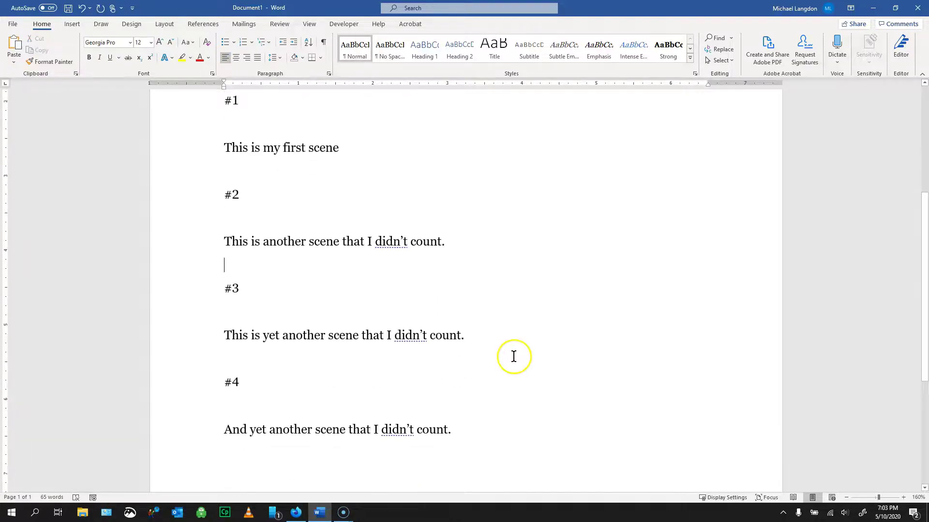
{"action": "scroll", "coordinate": [514, 358], "scroll_direction": "up", "scroll_amount": 10}
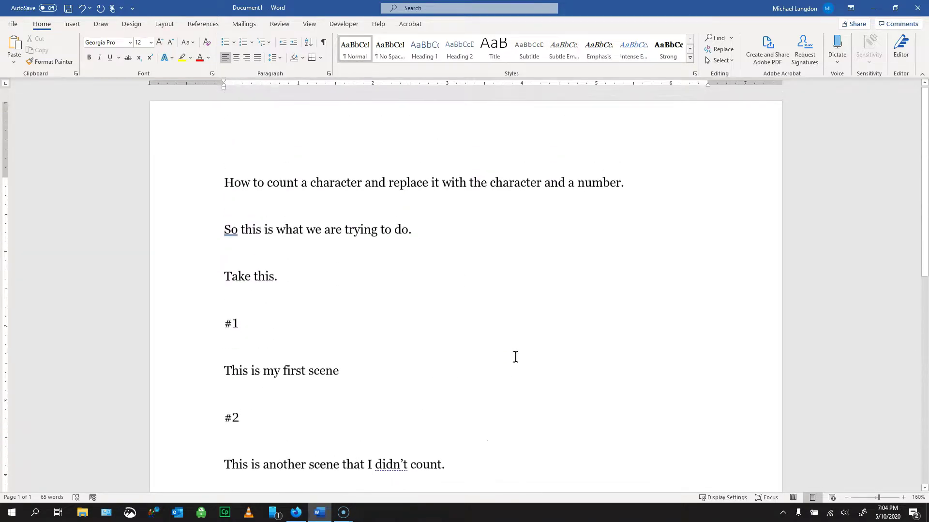
{"action": "scroll", "coordinate": [515, 356], "scroll_direction": "down", "scroll_amount": 10}
{"action": "scroll", "coordinate": [517, 354], "scroll_direction": "down", "scroll_amount": 1}
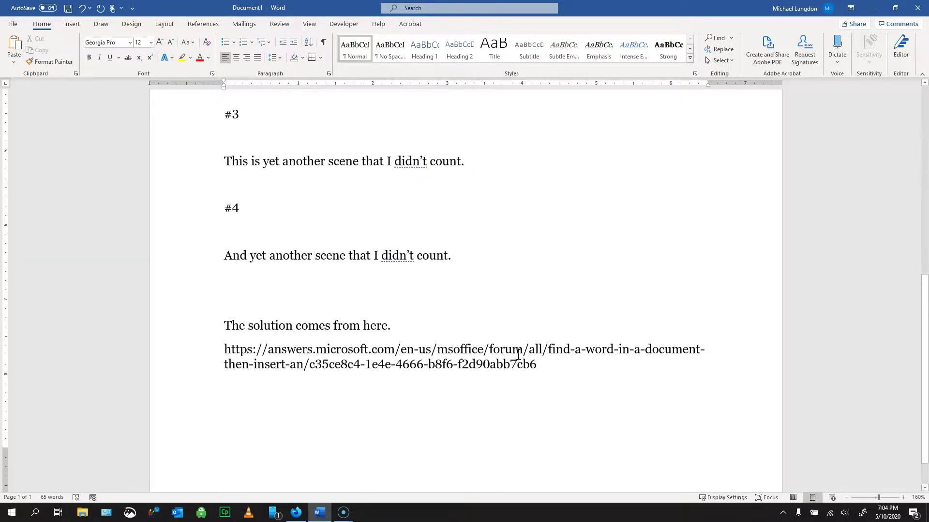
{"action": "scroll", "coordinate": [517, 354], "scroll_direction": "up", "scroll_amount": 8}
{"action": "scroll", "coordinate": [518, 355], "scroll_direction": "up", "scroll_amount": 3}
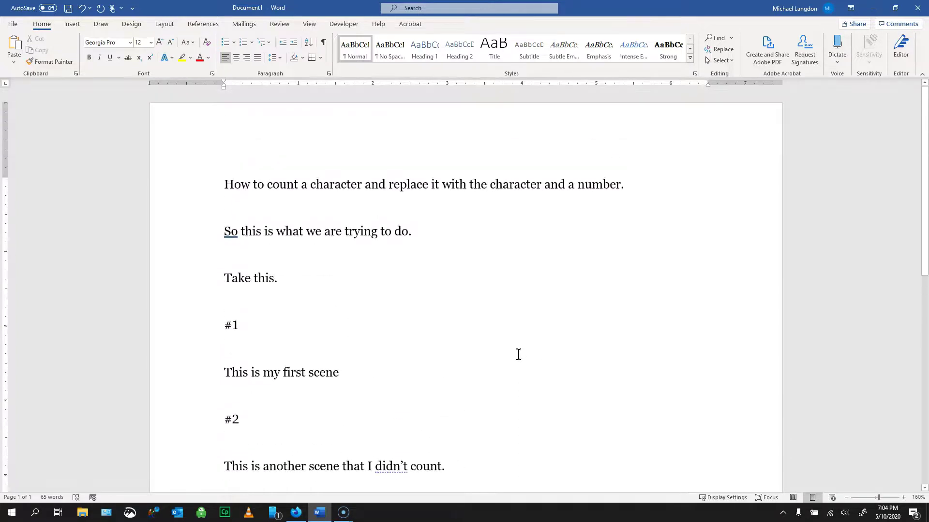
{"action": "scroll", "coordinate": [518, 354], "scroll_direction": "down", "scroll_amount": 9}
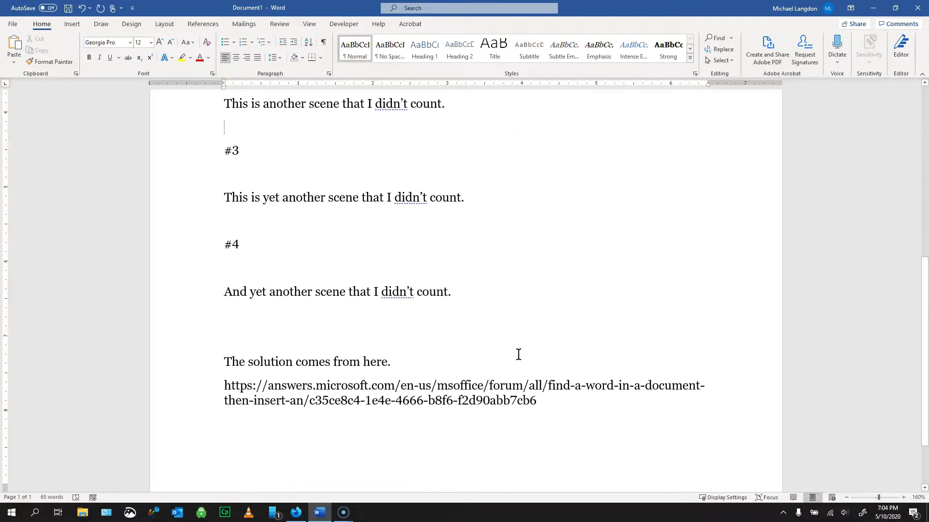
{"action": "scroll", "coordinate": [518, 354], "scroll_direction": "up", "scroll_amount": 10}
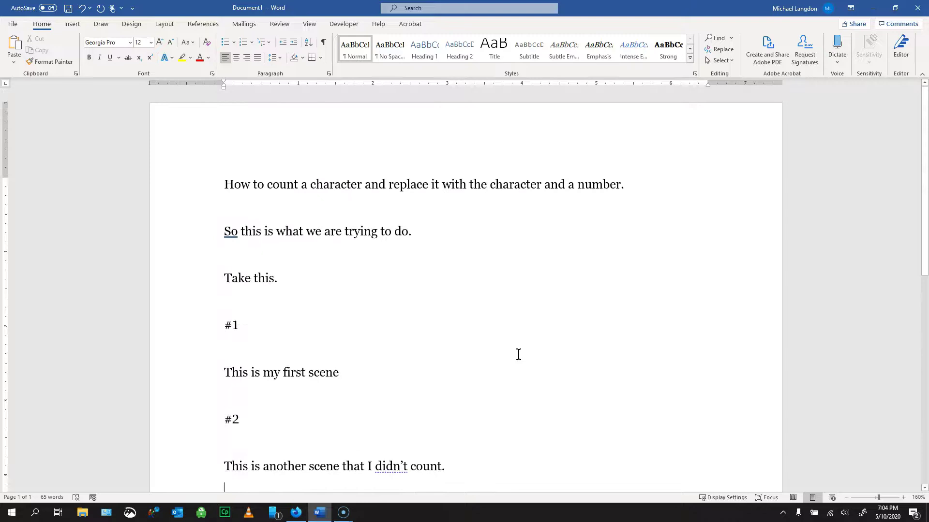
{"action": "scroll", "coordinate": [518, 355], "scroll_direction": "down", "scroll_amount": 8}
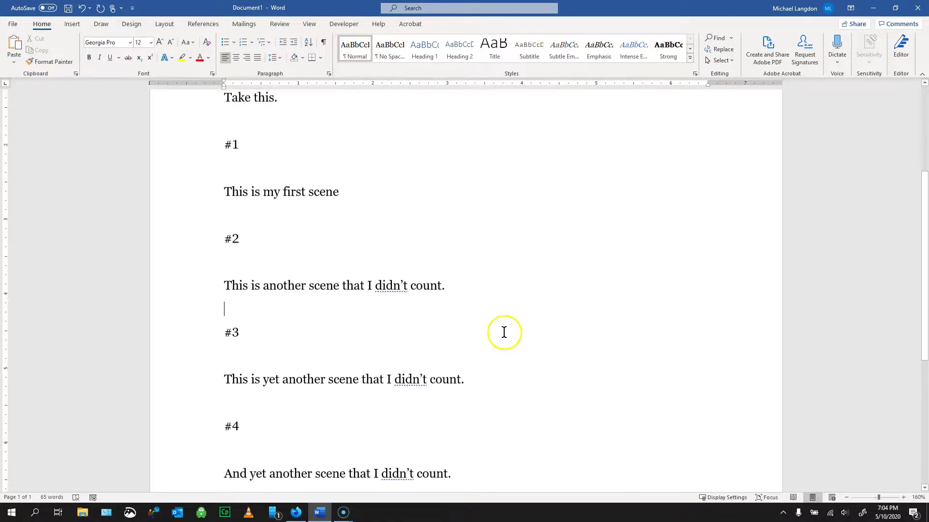
{"action": "scroll", "coordinate": [504, 332], "scroll_direction": "up", "scroll_amount": 1}
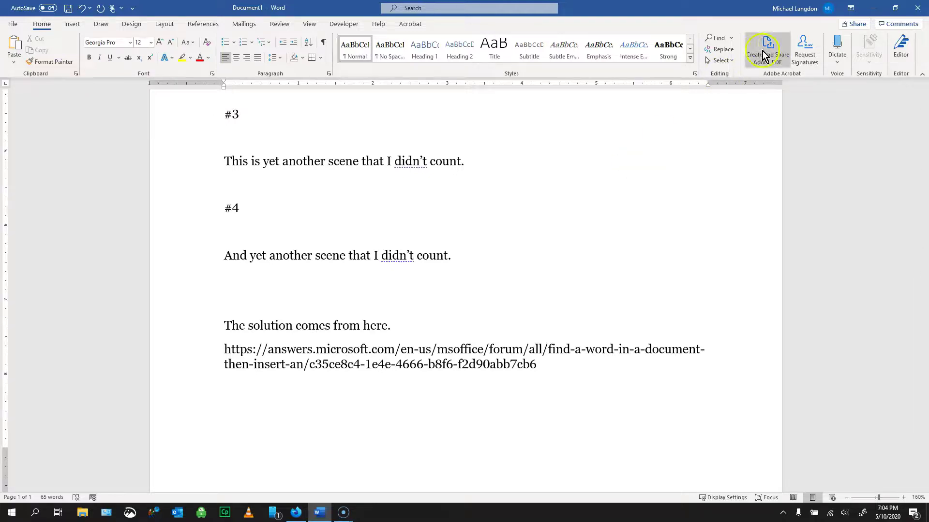
- Reopen Find and Replace for # and select the ^c replacement code to change it
{"action": "left_click", "coordinate": [723, 49]}
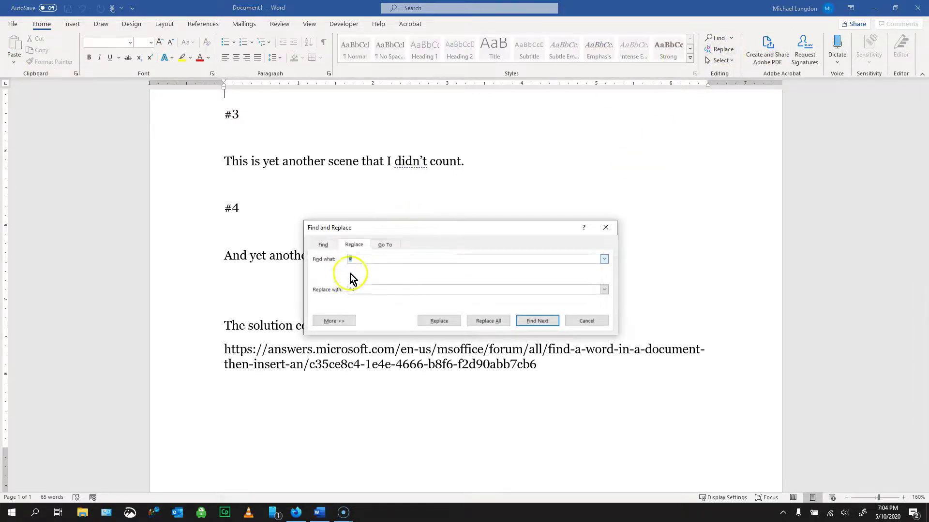
{"action": "left_click", "coordinate": [358, 261]}
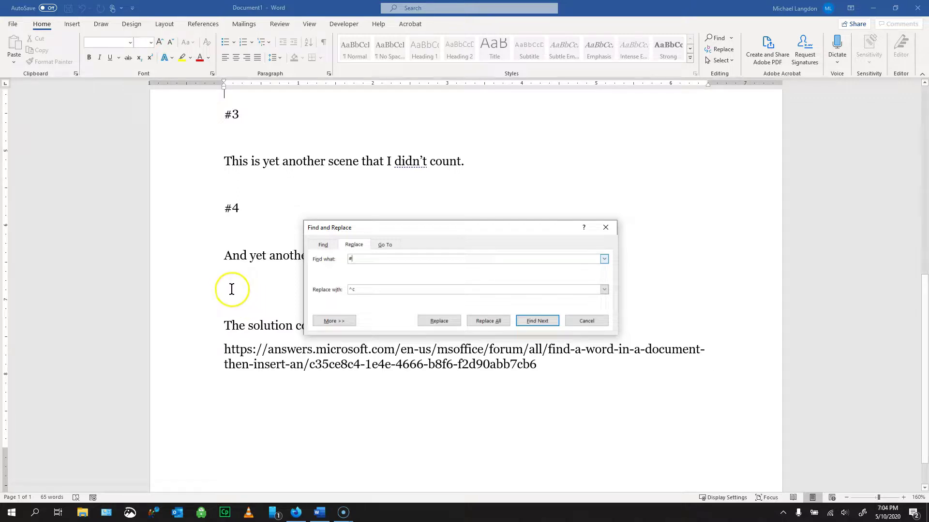
{"action": "left_click", "coordinate": [366, 292]}
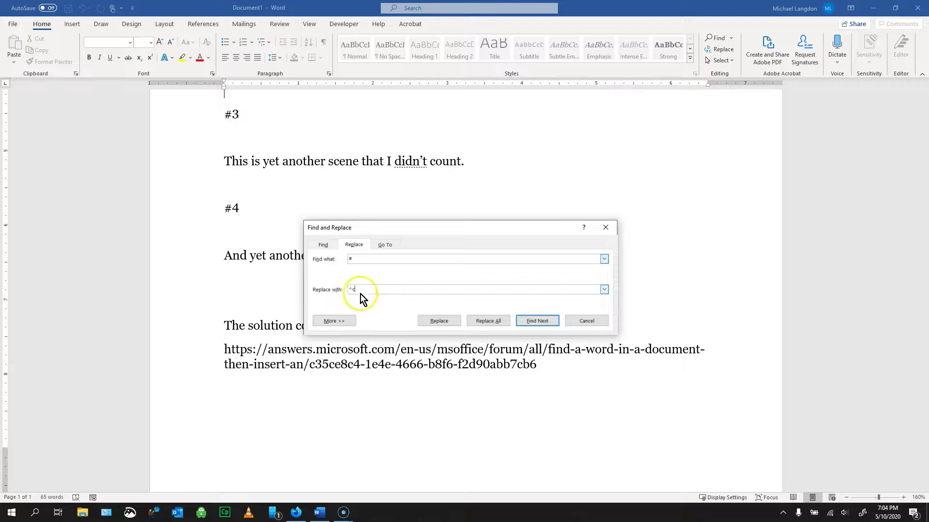
{"action": "left_click_drag", "start_coordinate": [356, 288], "coordinate": [326, 282]}
- Cancel Find and Replace without replacing, then select and deselect the solution URL
{"action": "left_click", "coordinate": [591, 324]}
{"action": "left_click", "coordinate": [557, 298]}
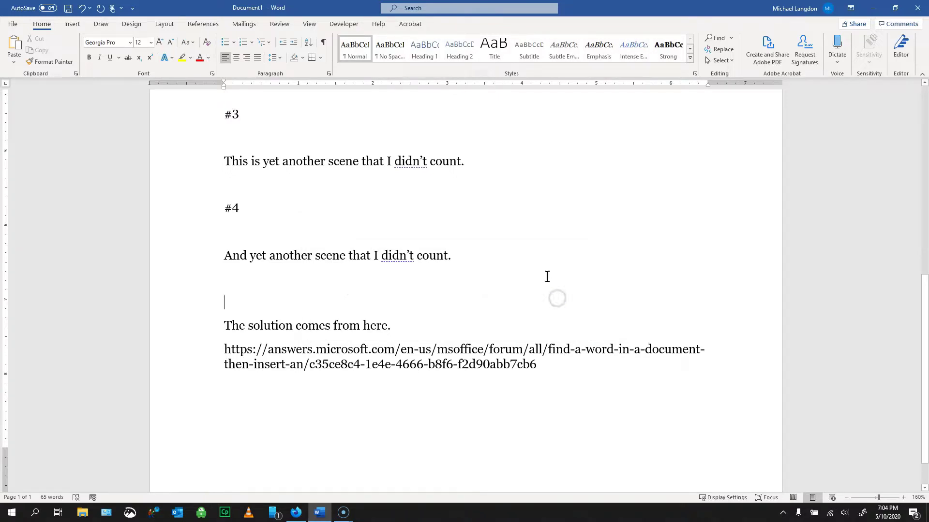
{"action": "left_click", "coordinate": [546, 276]}
{"action": "left_click", "coordinate": [545, 277]}
{"action": "left_click_drag", "start_coordinate": [225, 349], "coordinate": [559, 366]}
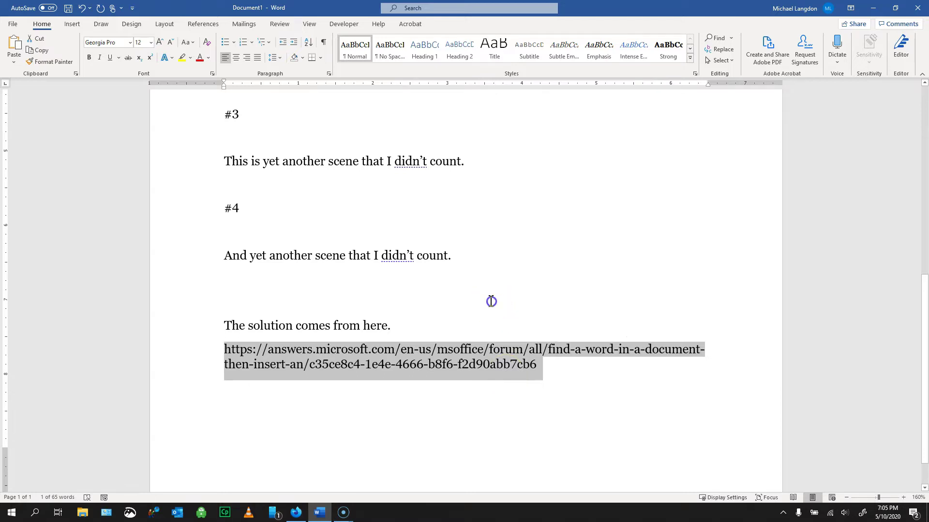
{"action": "left_click", "coordinate": [491, 301]}
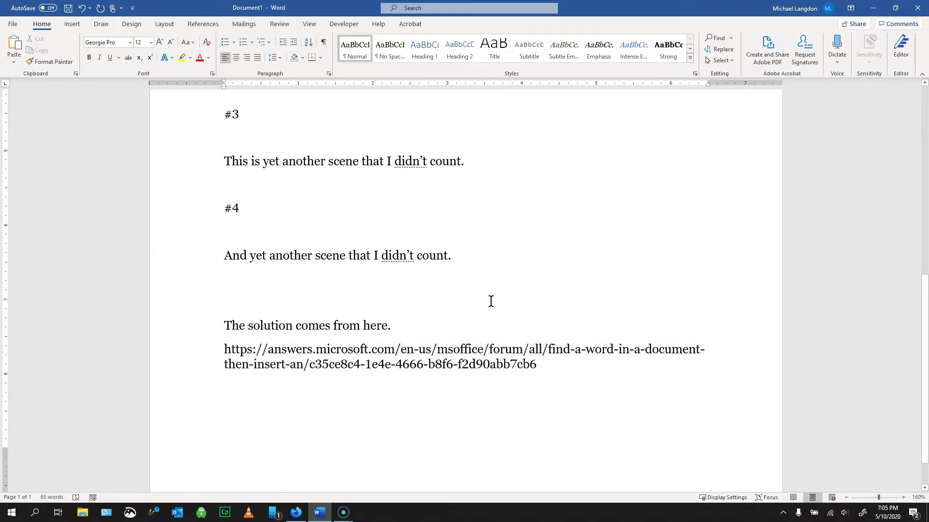